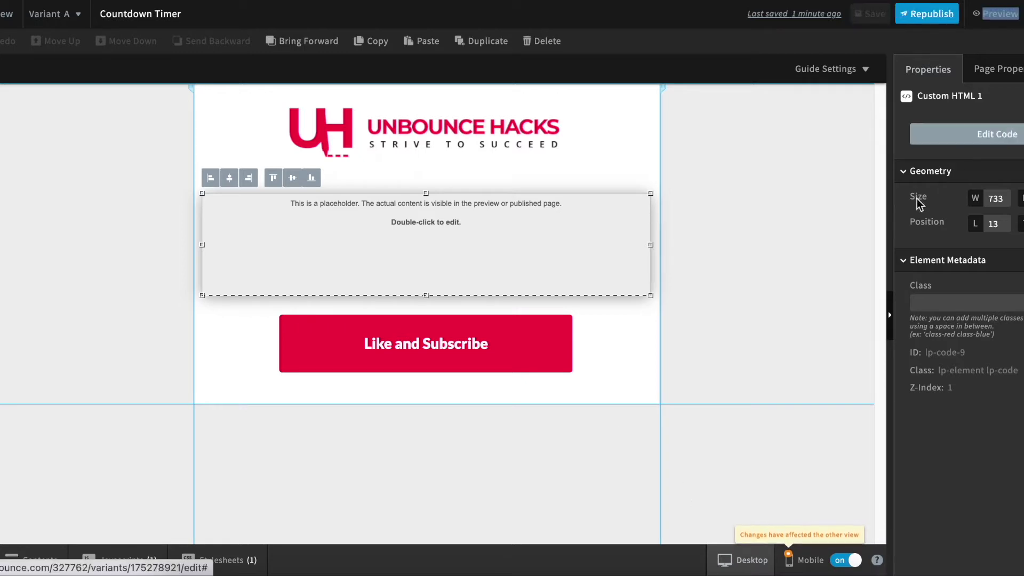
- Preview the current page in a new tab and check its mobile layout
right_click(1000, 16)
click(800, 27)
key(ctrl+Tab)
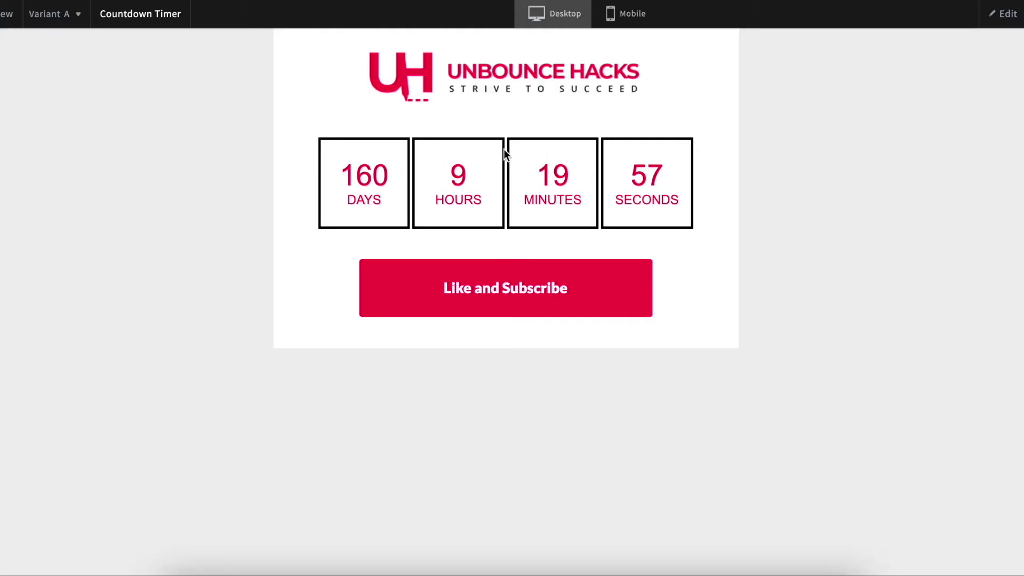
click(640, 17)
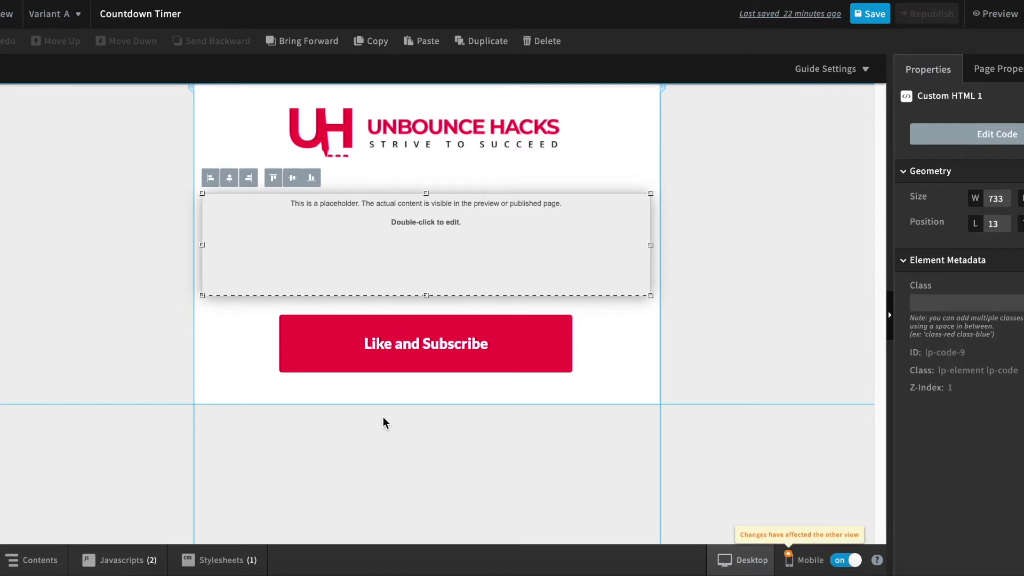
- Inspect the countdown block's HTML markup without changing it
click(392, 243)
double_click(392, 243)
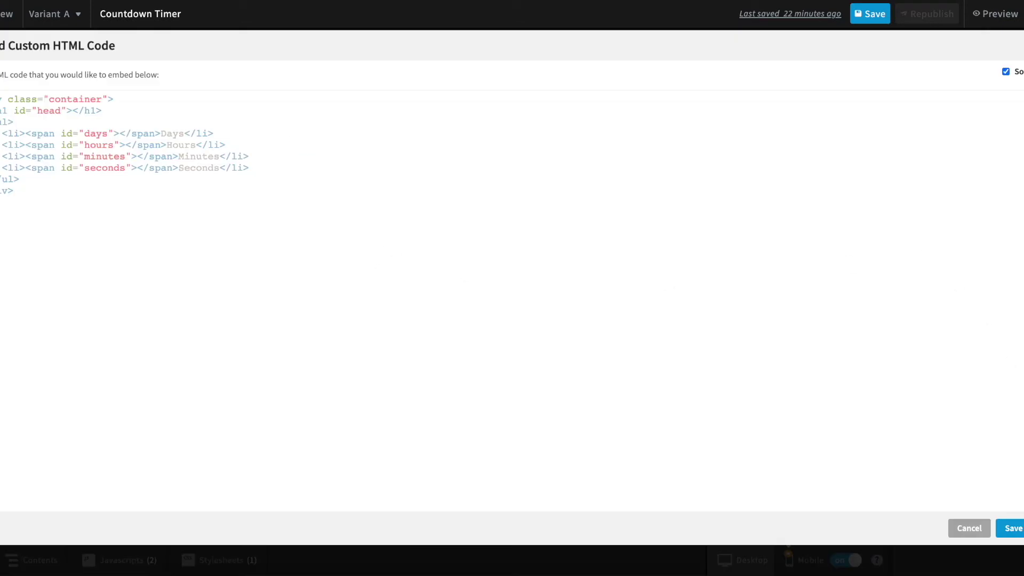
click(1010, 528)
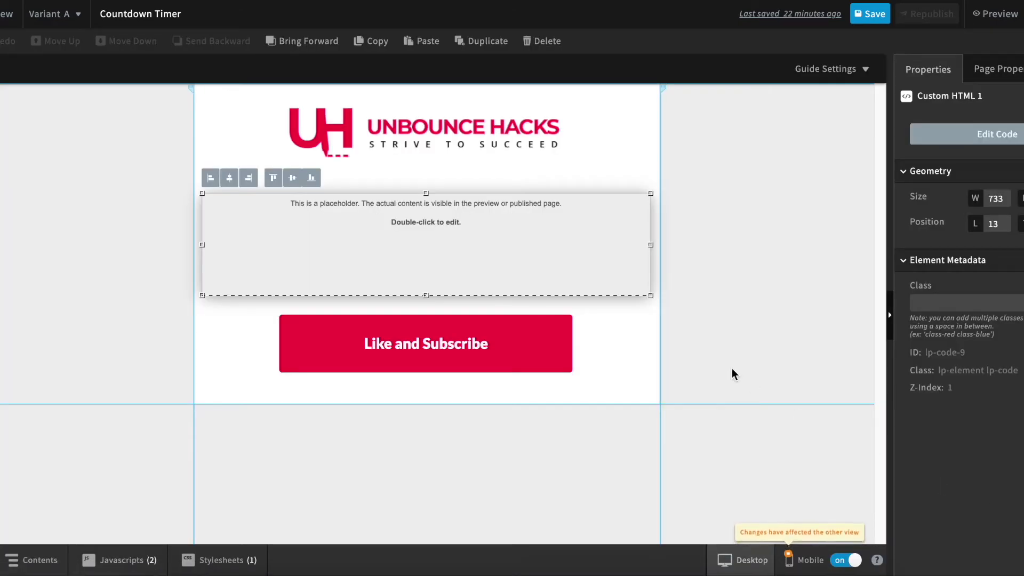
double_click(354, 253)
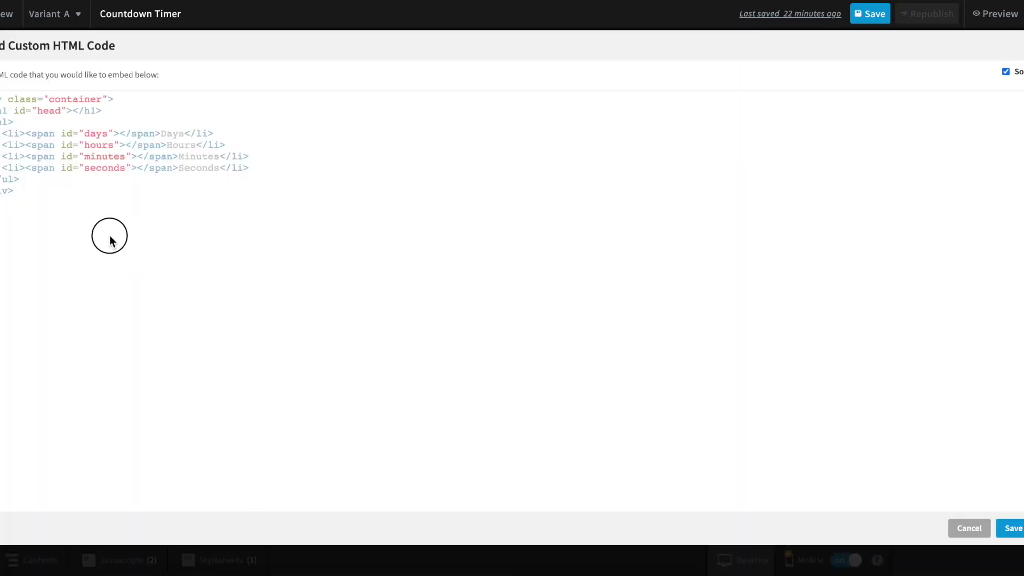
drag(110, 236, 1, 123)
click(533, 384)
click(206, 261)
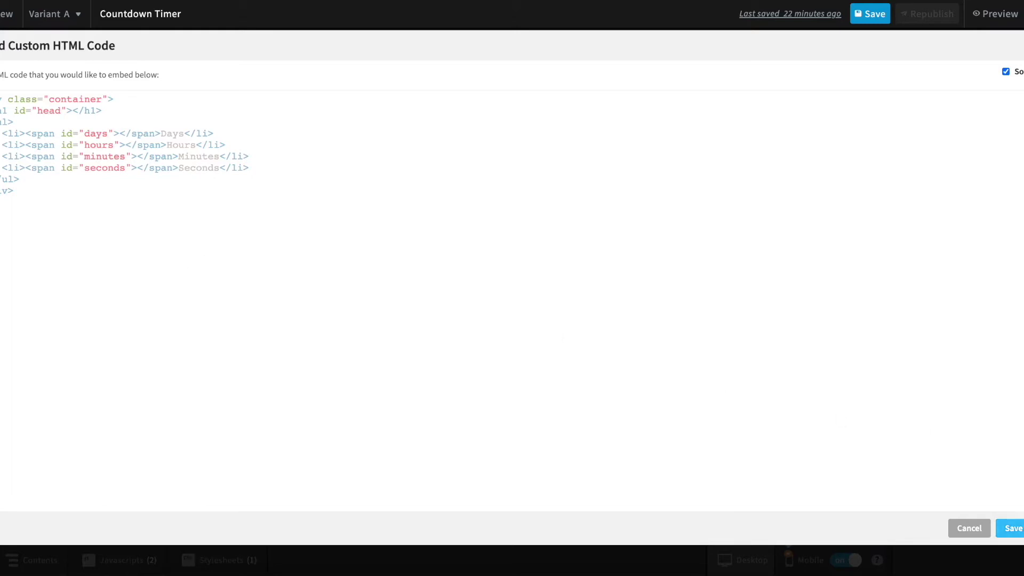
click(1011, 528)
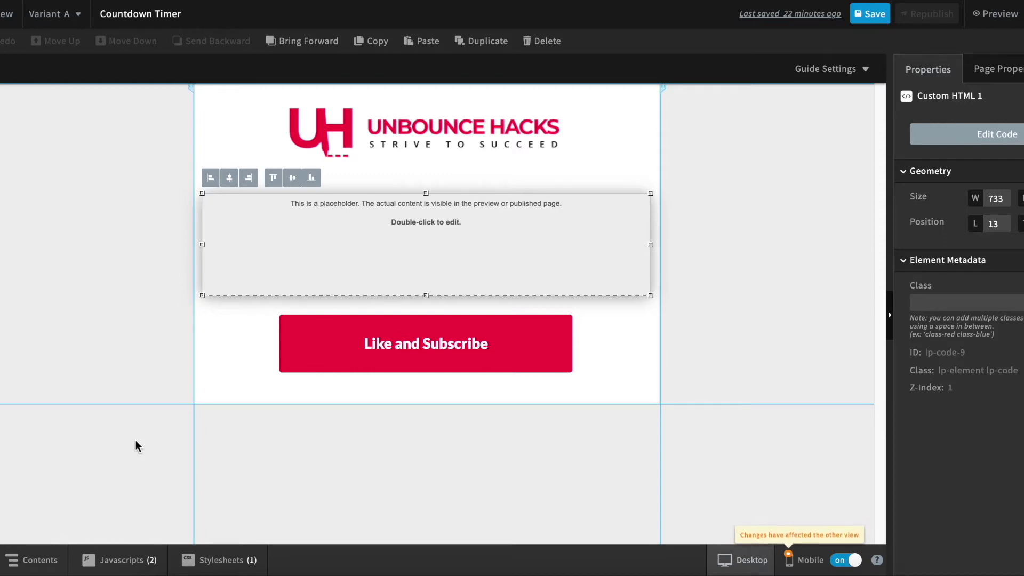
- Open the countdown timer script, kept before body end, and find its FEB 28, 2022 date
click(120, 566)
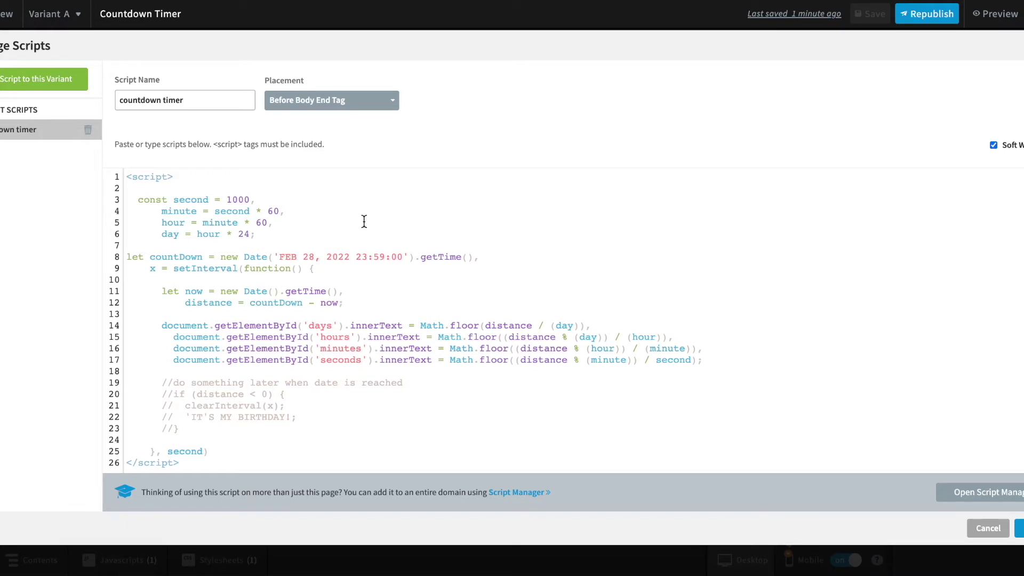
click(318, 109)
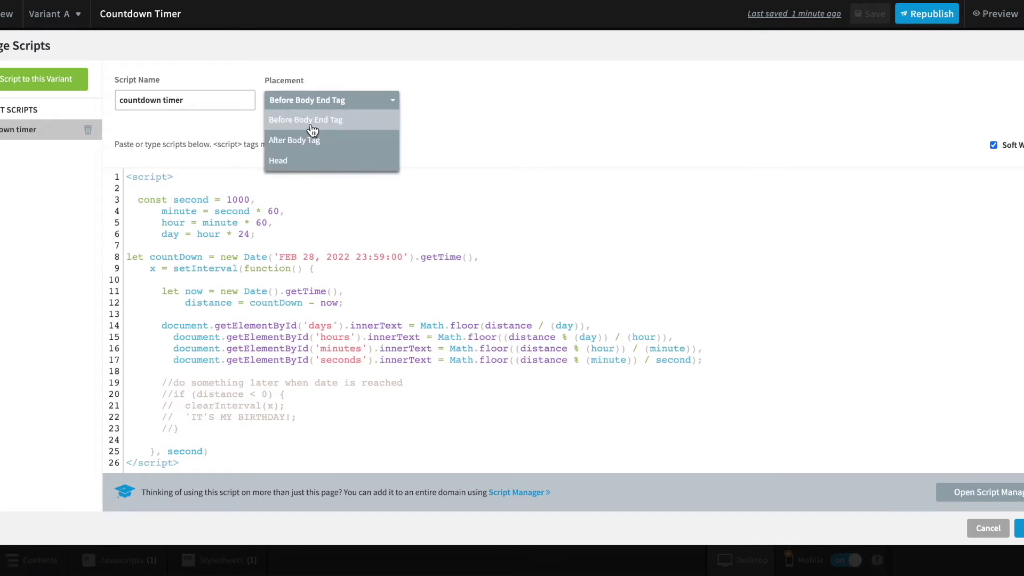
click(296, 121)
click(257, 200)
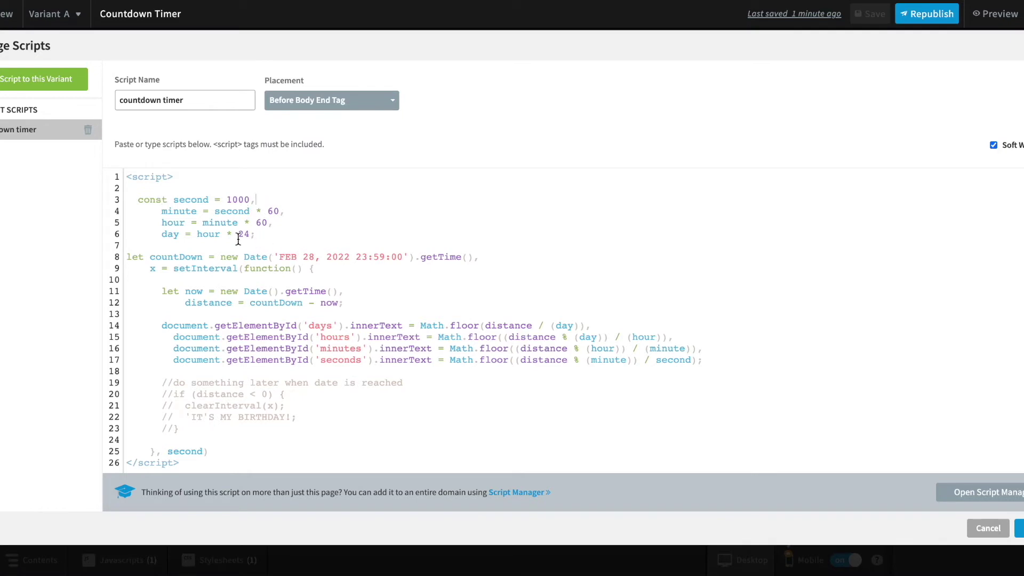
scroll(224, 237, down, 1)
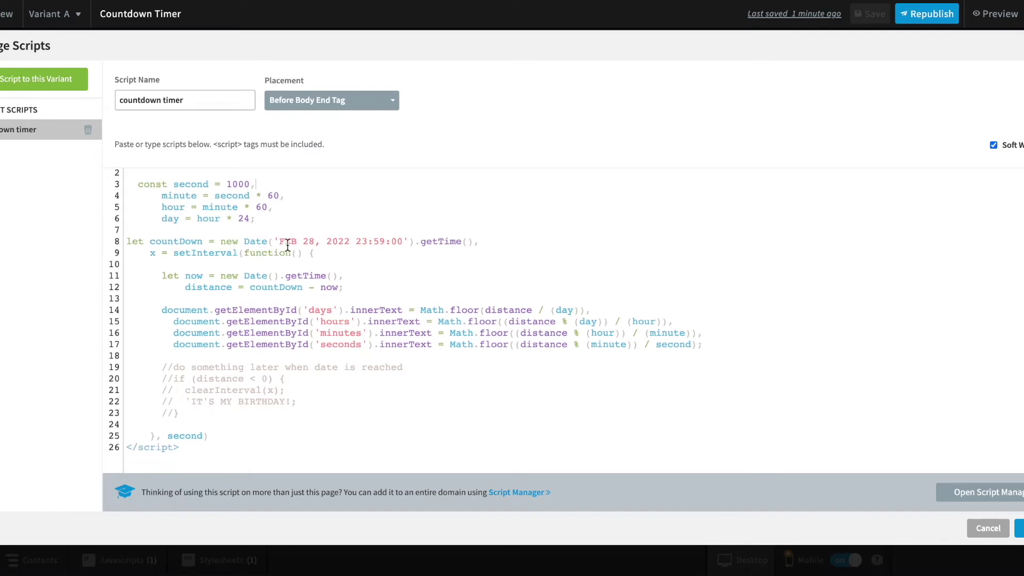
scroll(288, 244, up, 1)
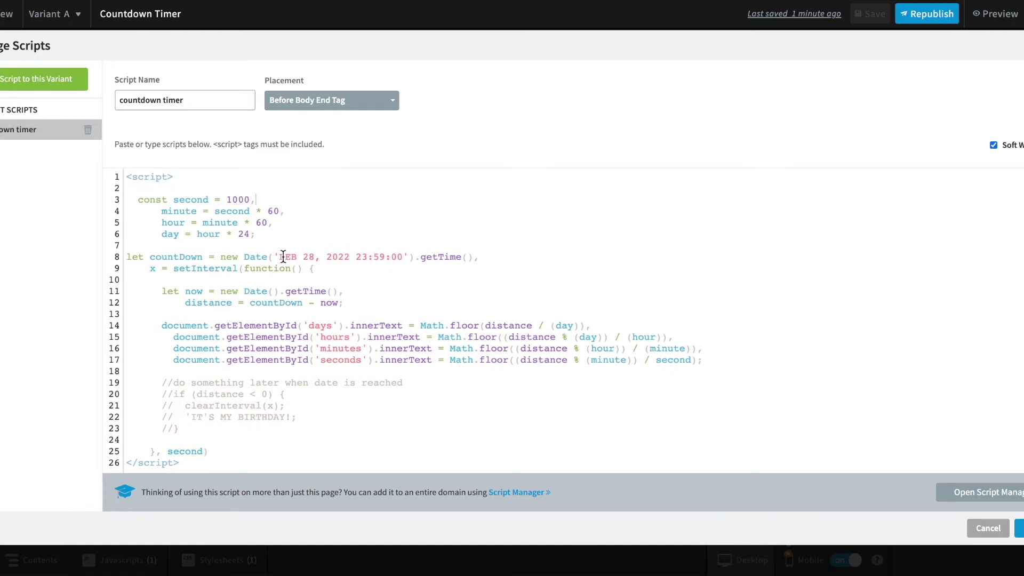
click(282, 256)
drag(282, 256, 401, 258)
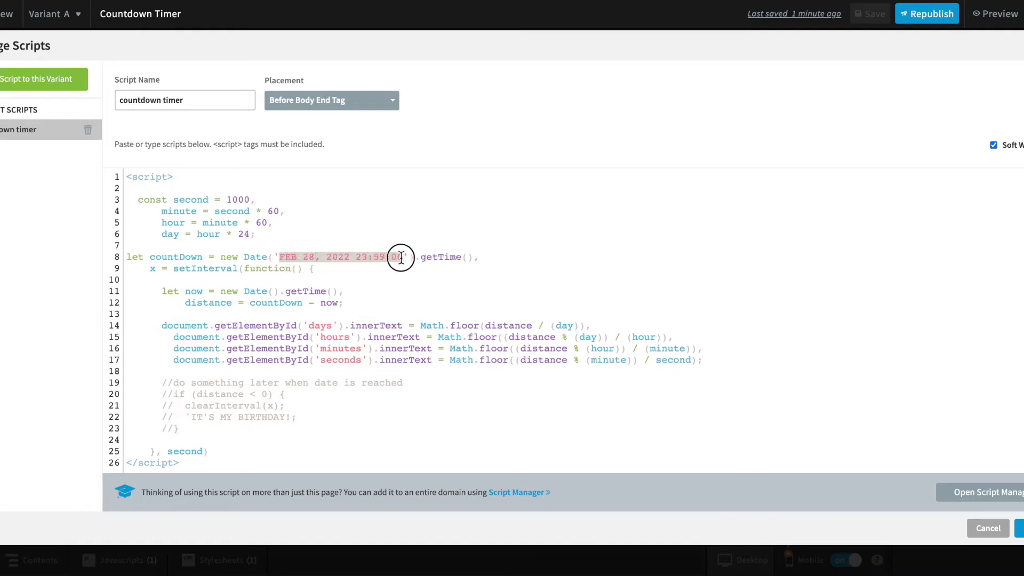
click(299, 256)
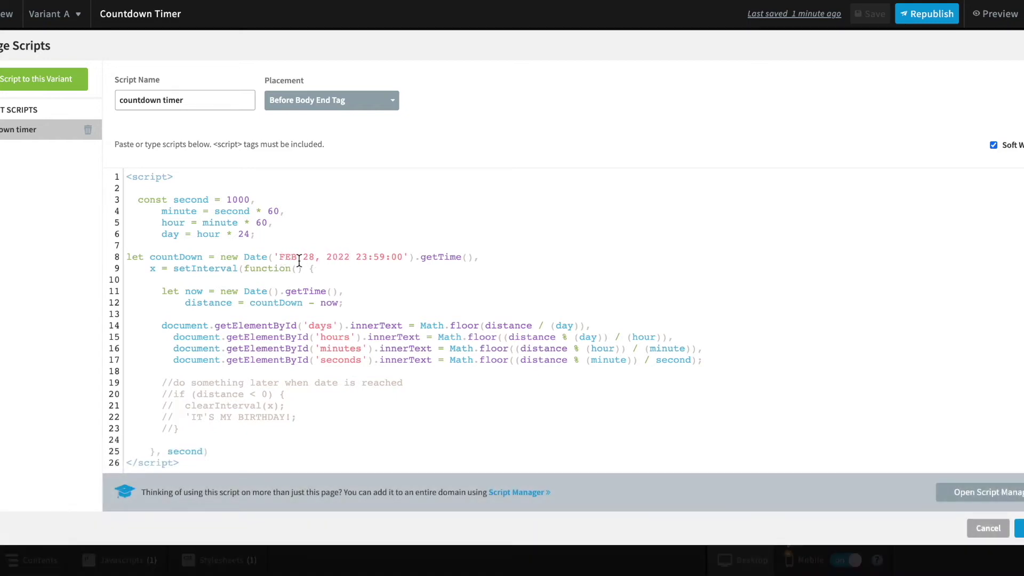
- Change the script's target date string to MAR 31, 2023 23:59:00
drag(299, 260, 283, 263)
text(MAR)
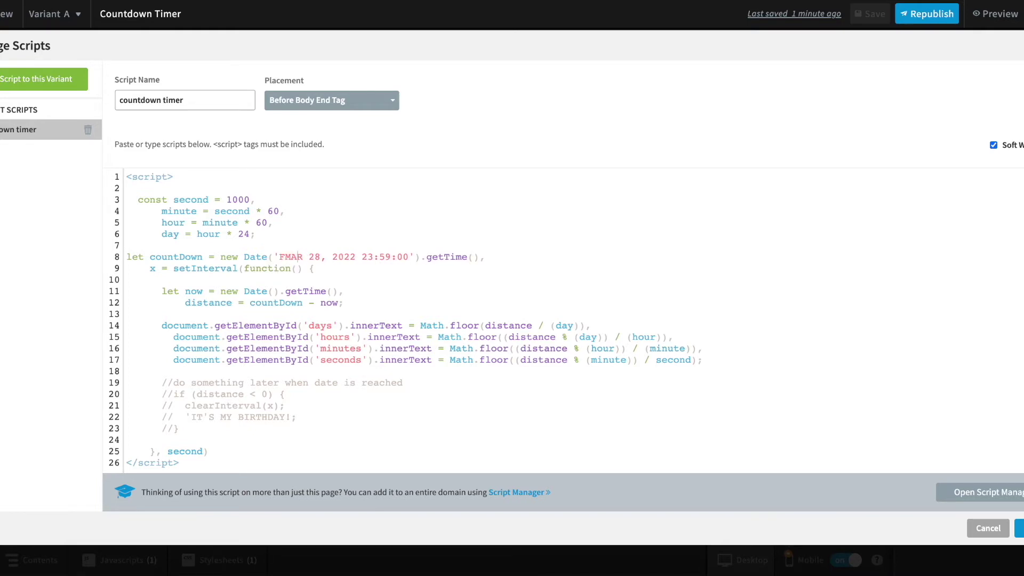
key(BackSpace)
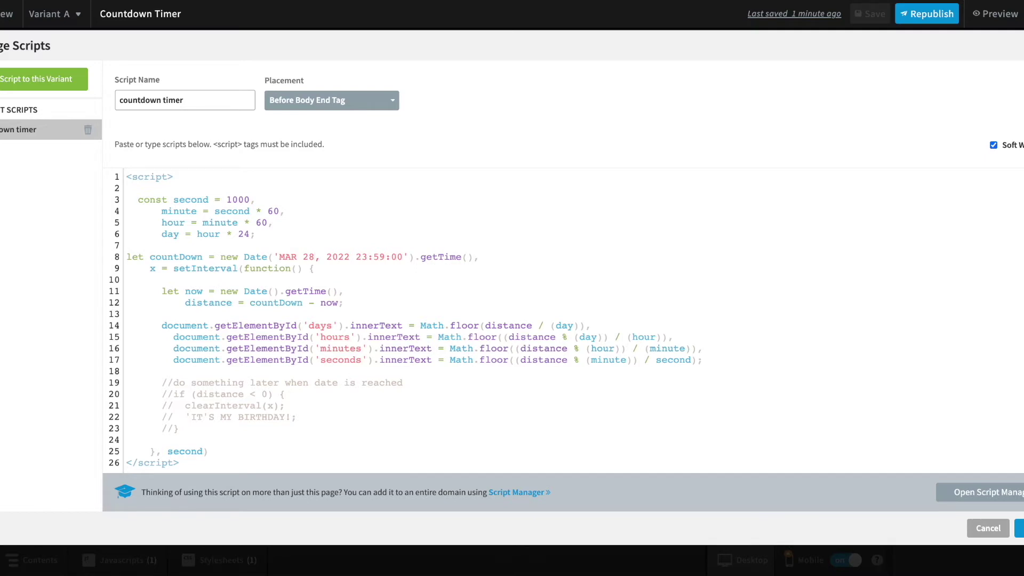
key(BackSpace)
key(BackSpace)
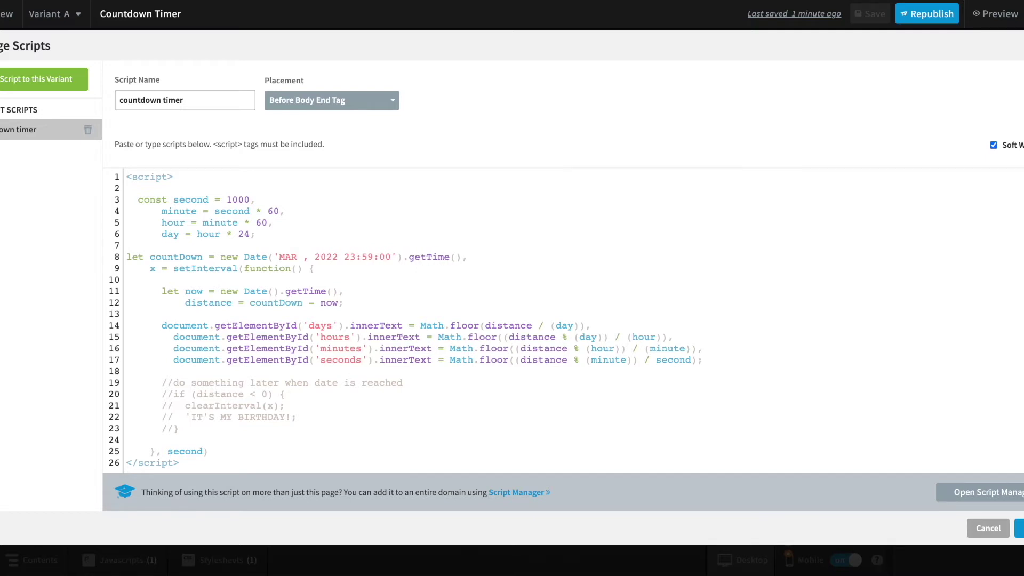
text(31)
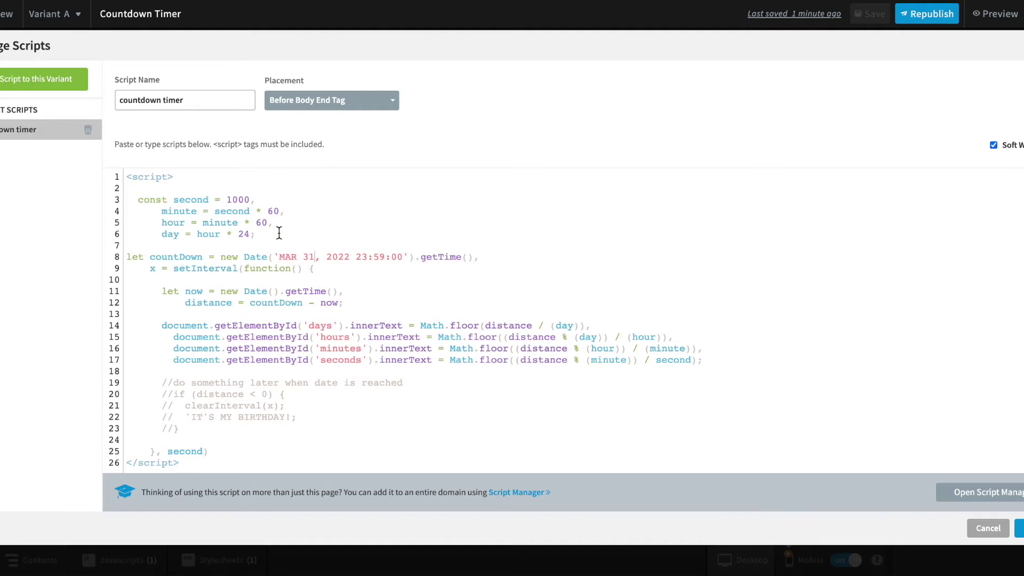
click(329, 258)
key(Right)
key(Right)
key(Right)
key(BackSpace)
text(3)
- Save the page and confirm the preview counts down 556 days on desktop and mobile
click(1018, 528)
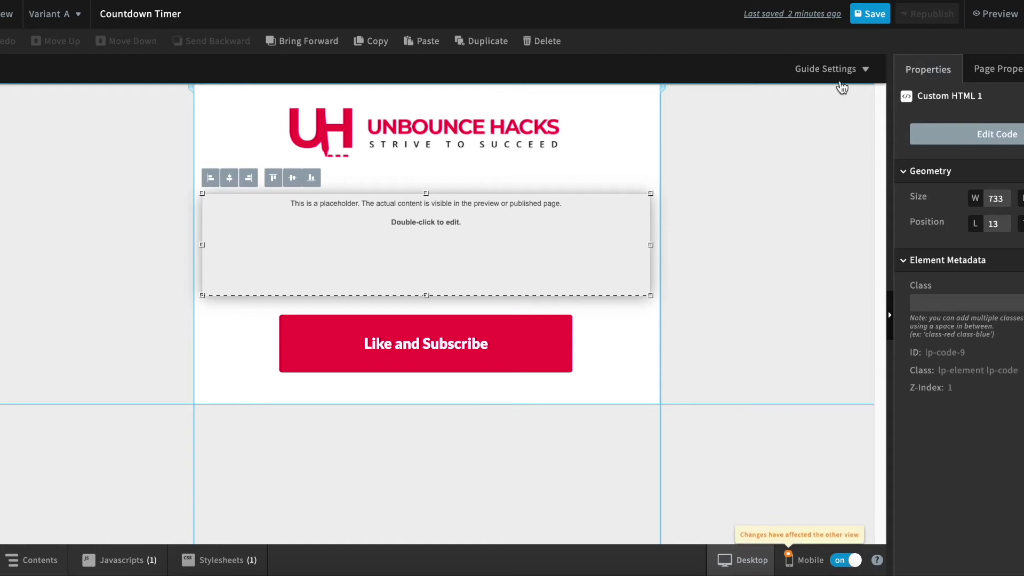
click(877, 24)
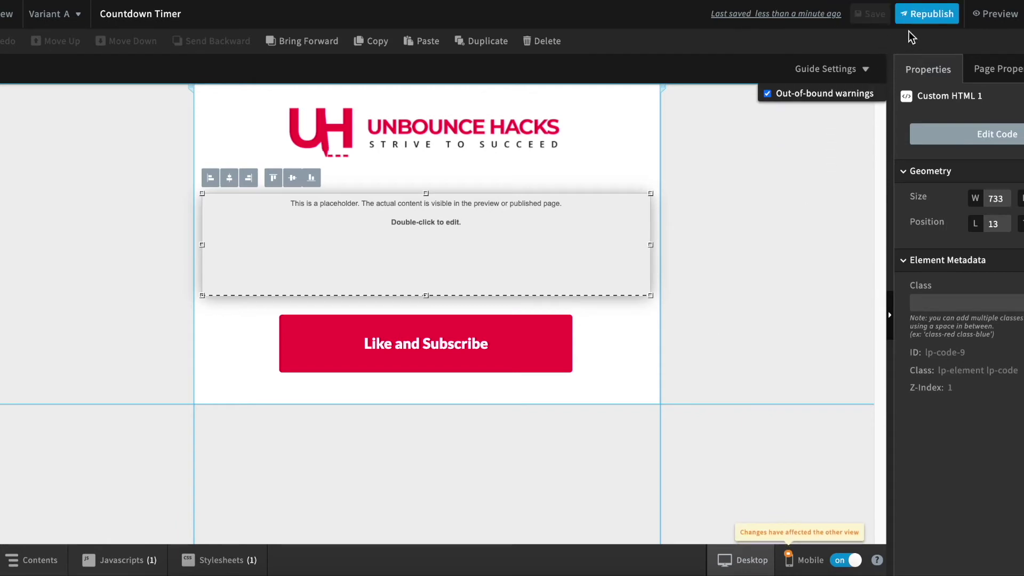
right_click(952, 23)
click(952, 22)
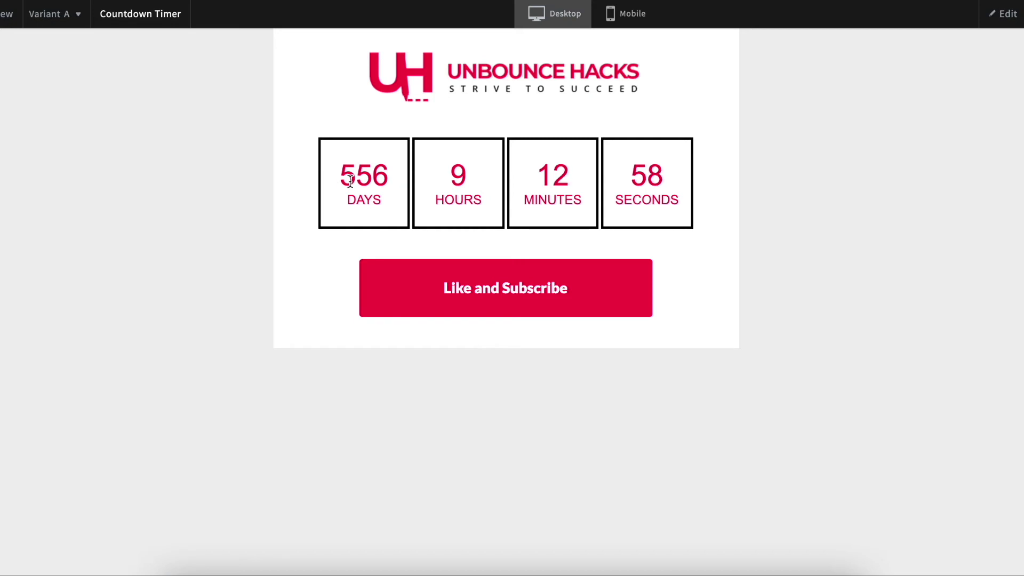
click(626, 22)
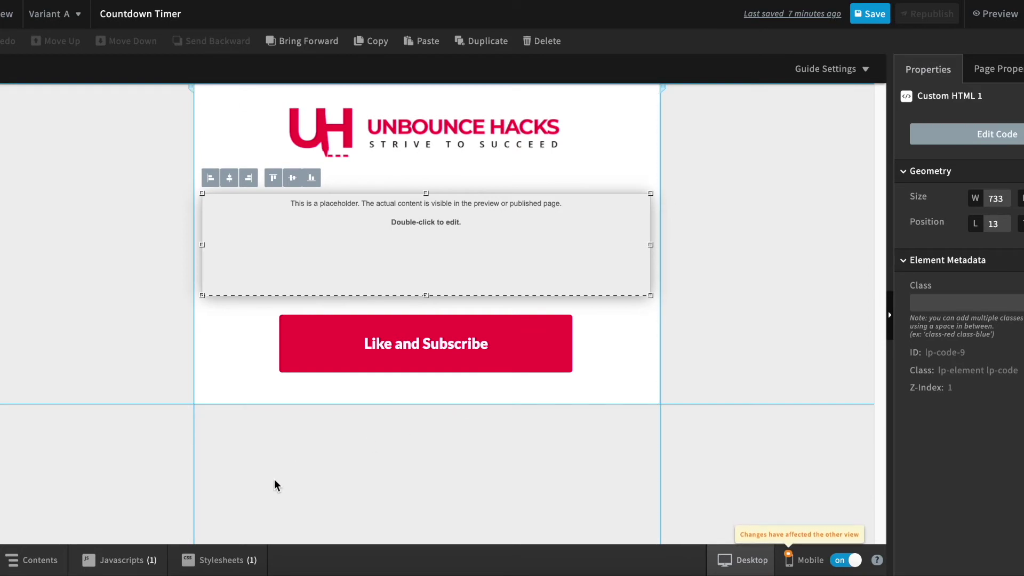
click(218, 560)
- In the stylesheet, change the timer boxes' background colour from fff to CCC
click(224, 511)
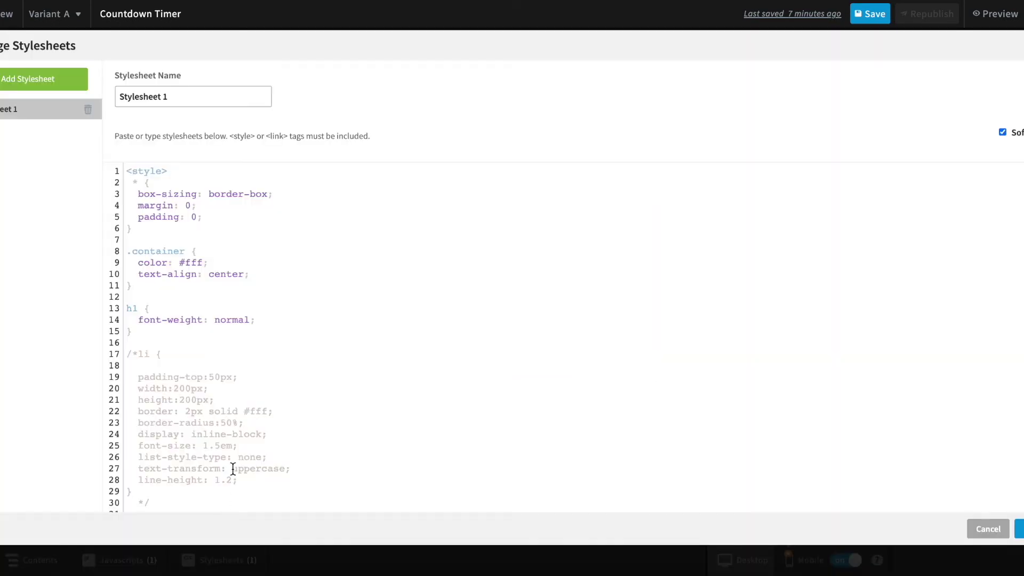
scroll(273, 399, down, 3)
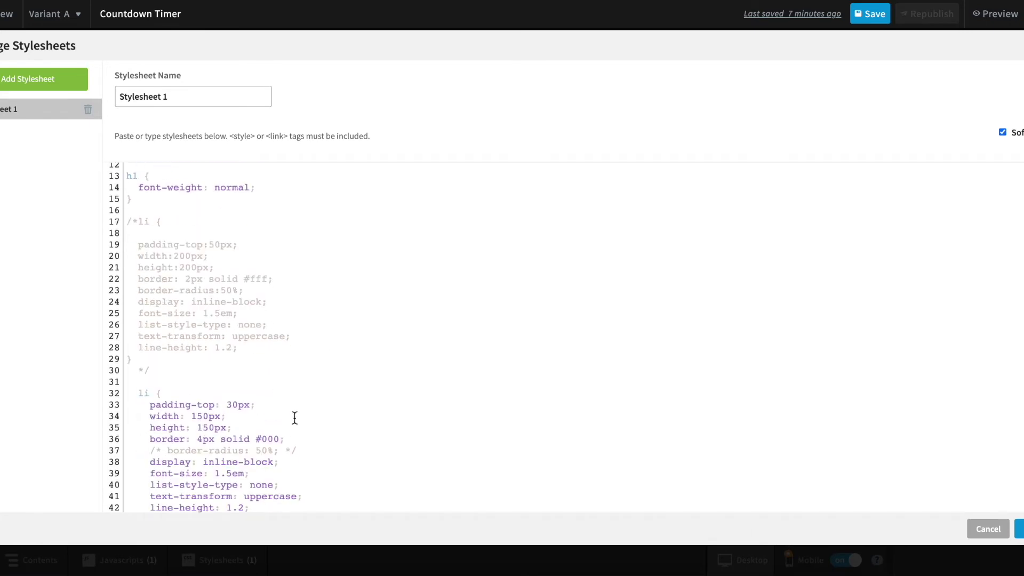
scroll(296, 417, down, 3)
scroll(300, 417, down, 4)
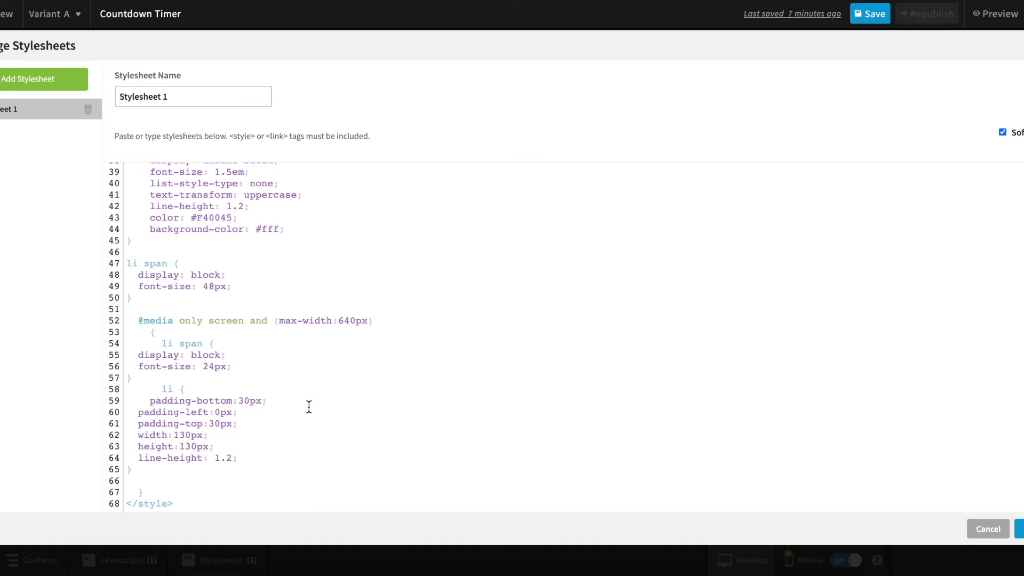
scroll(258, 339, up, 1)
scroll(267, 346, up, 5)
scroll(270, 364, down, 5)
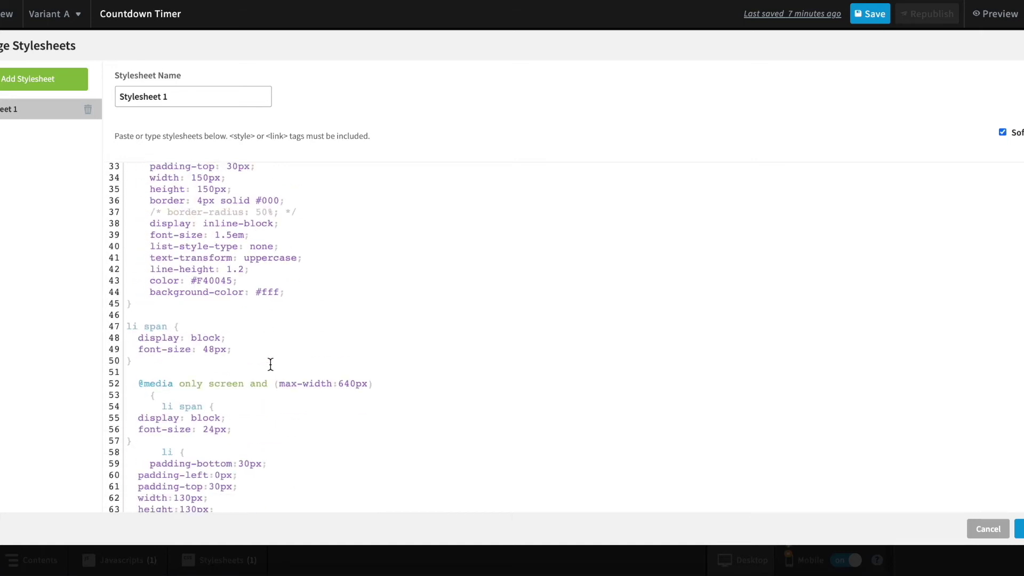
click(279, 295)
double_click(279, 295)
text(CCC)
- Make the numbers white (FFF) and give the boxes border-radius: 50%
scroll(231, 257, up, 2)
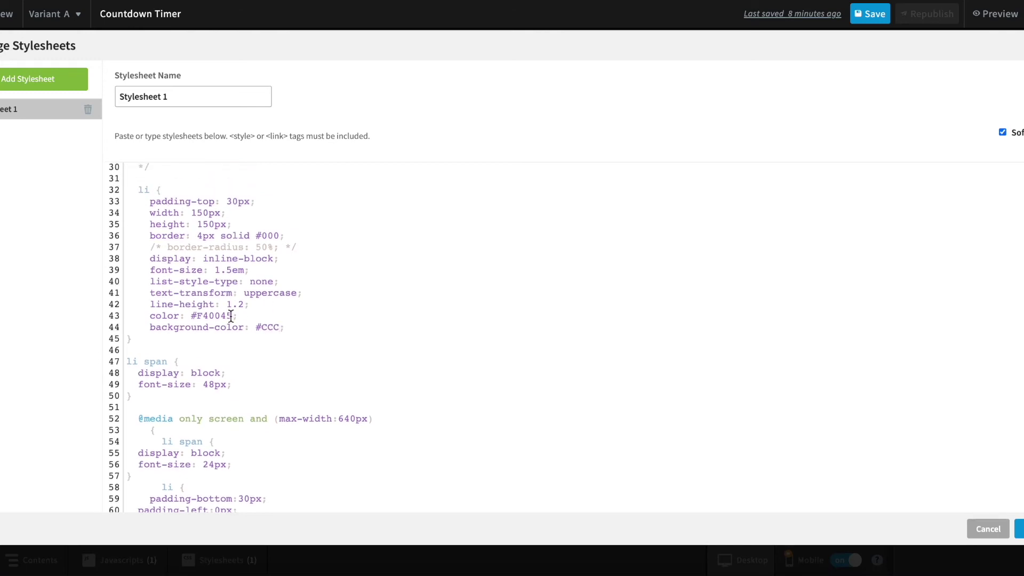
double_click(230, 319)
text(FFF)
click(329, 327)
key(Return)
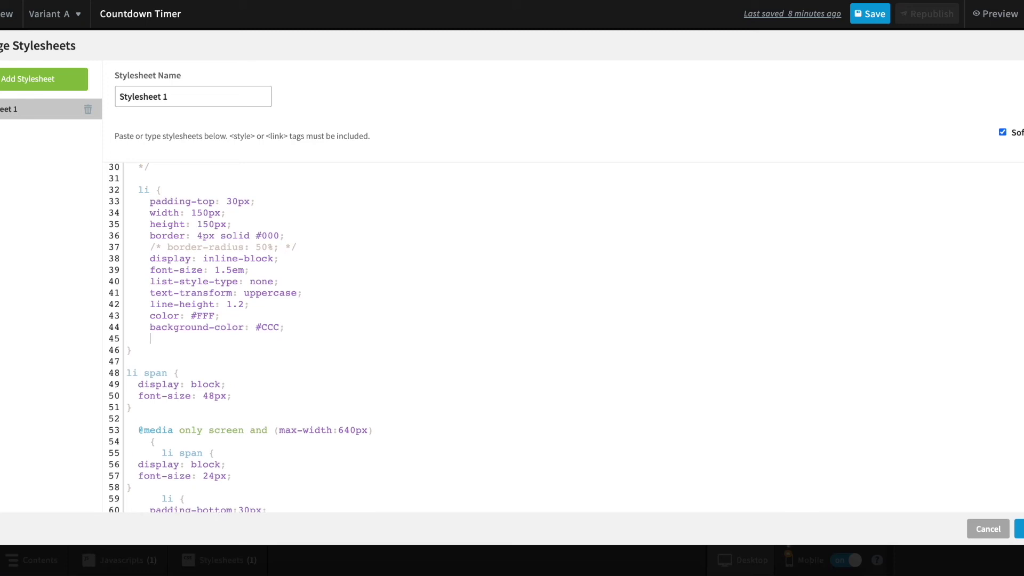
text(border-)
text(rad)
text(ius: )
text(50)
text(%;)
- Save the restyled page and preview its round grey countdown circles in a new tab
click(1018, 528)
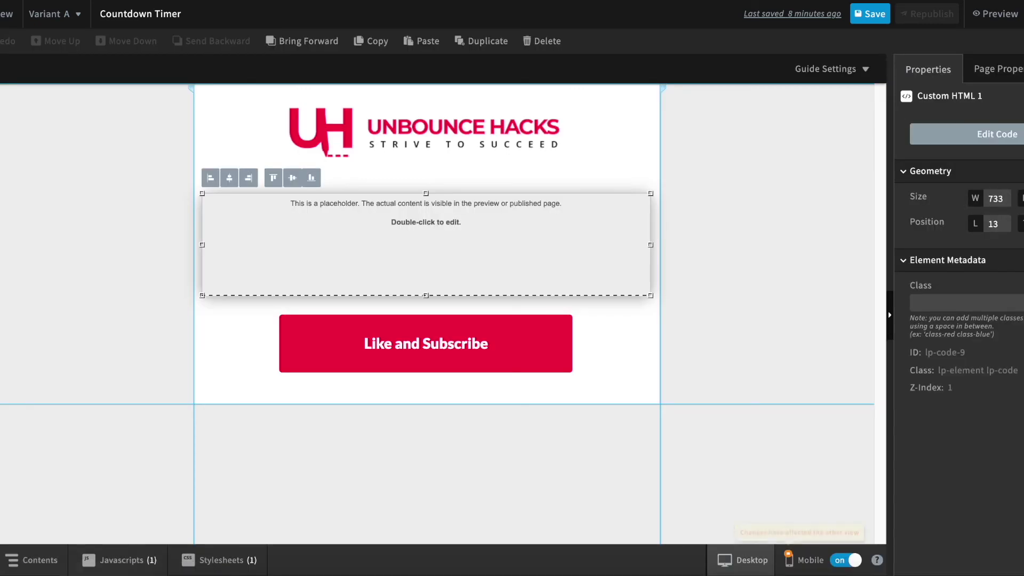
click(870, 13)
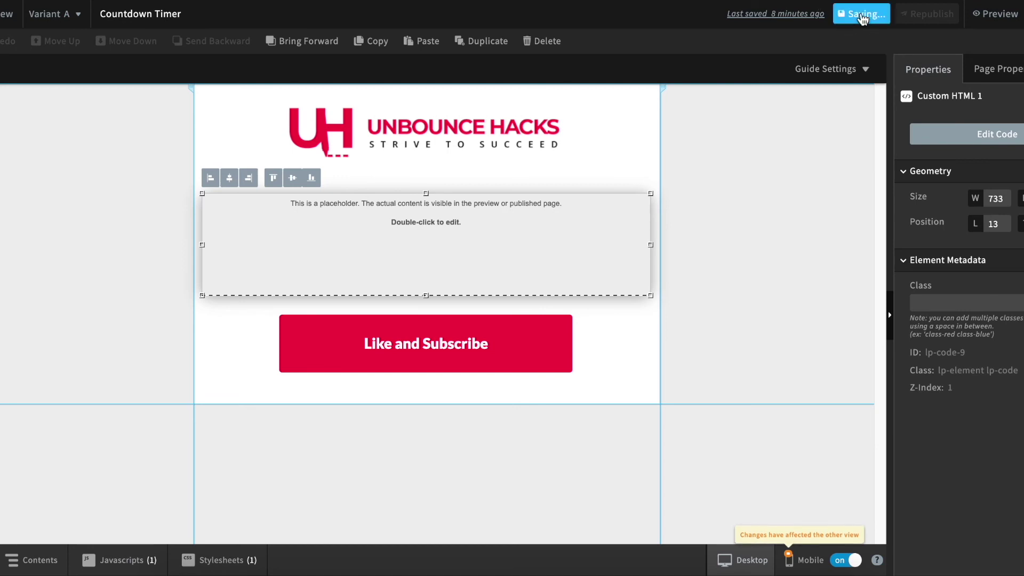
right_click(977, 29)
click(954, 25)
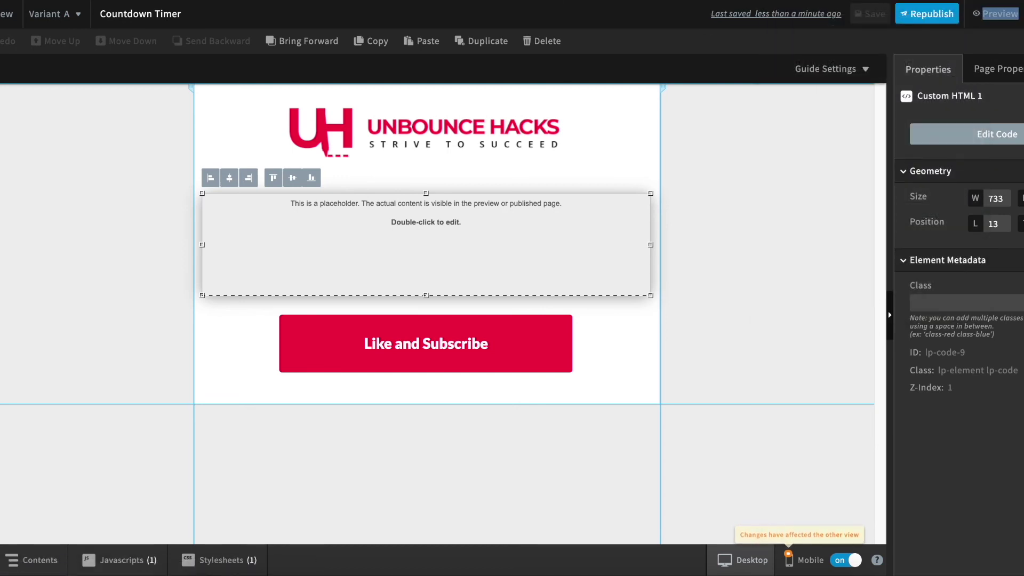